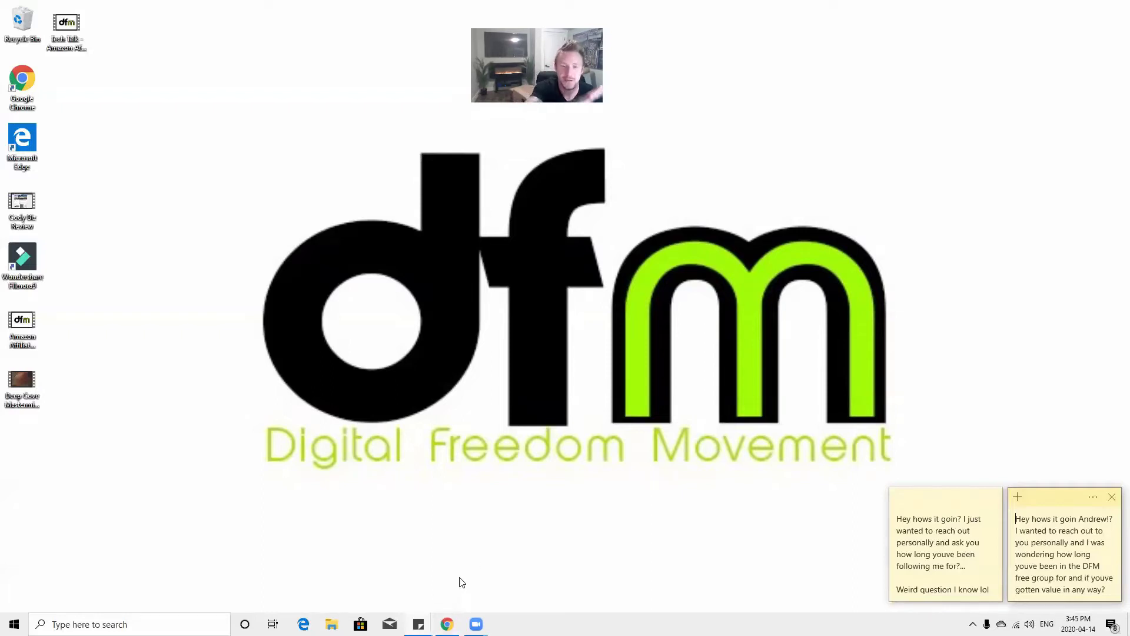
# Bring Ads Manager forward and preview the ad set table with the Performance preset
pyautogui.moveTo(446, 623)
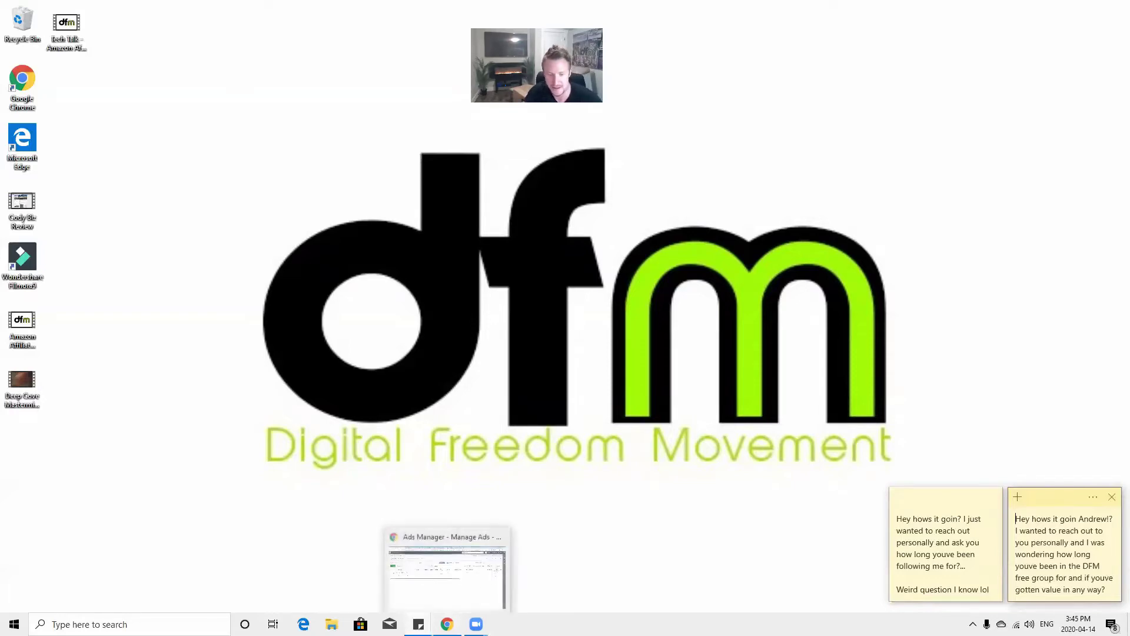
pyautogui.click(448, 565)
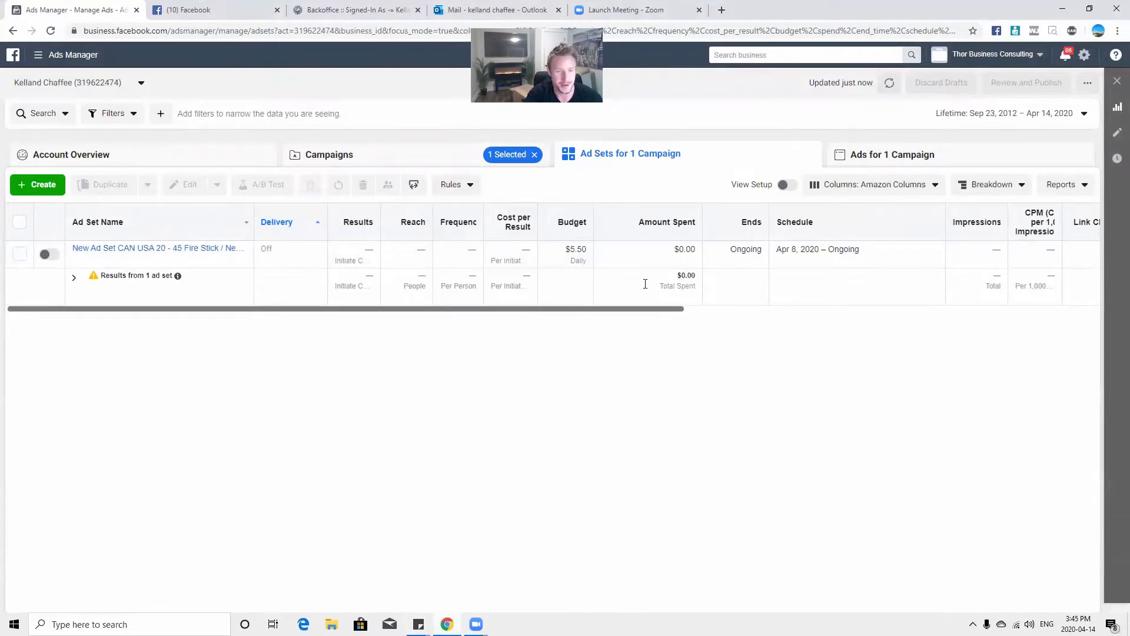
pyautogui.moveTo(177, 266)
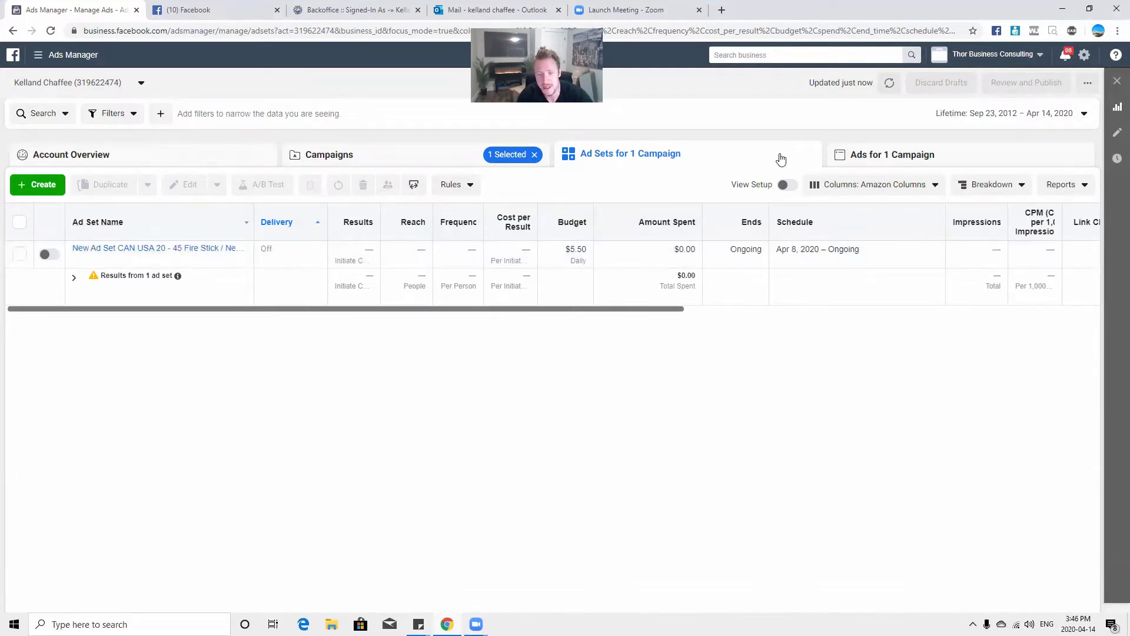
pyautogui.click(936, 187)
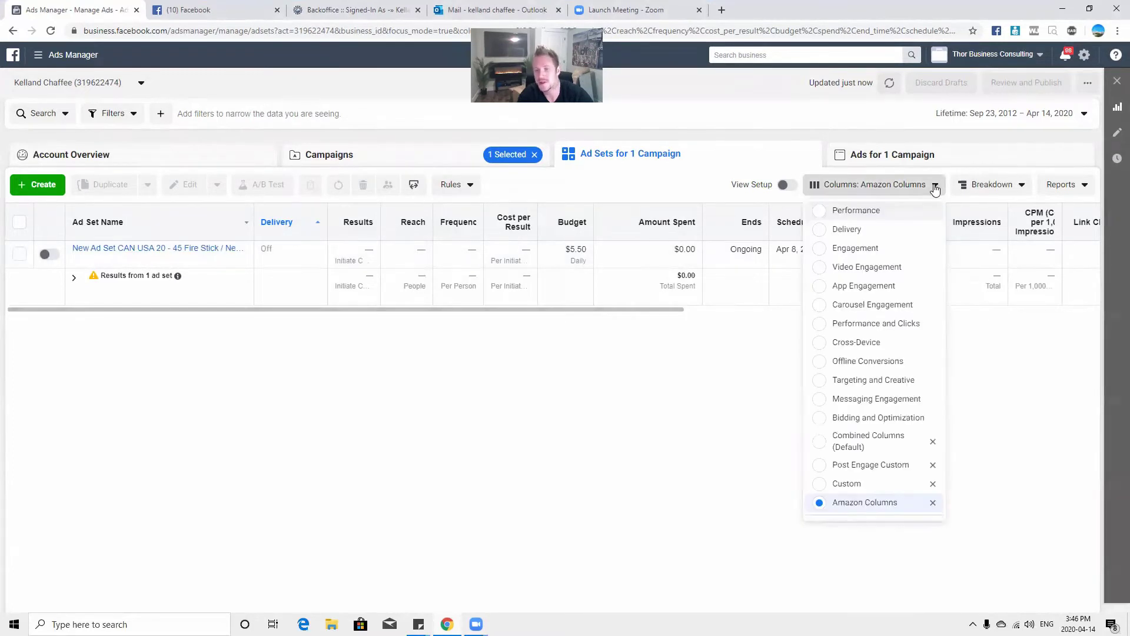
pyautogui.click(854, 211)
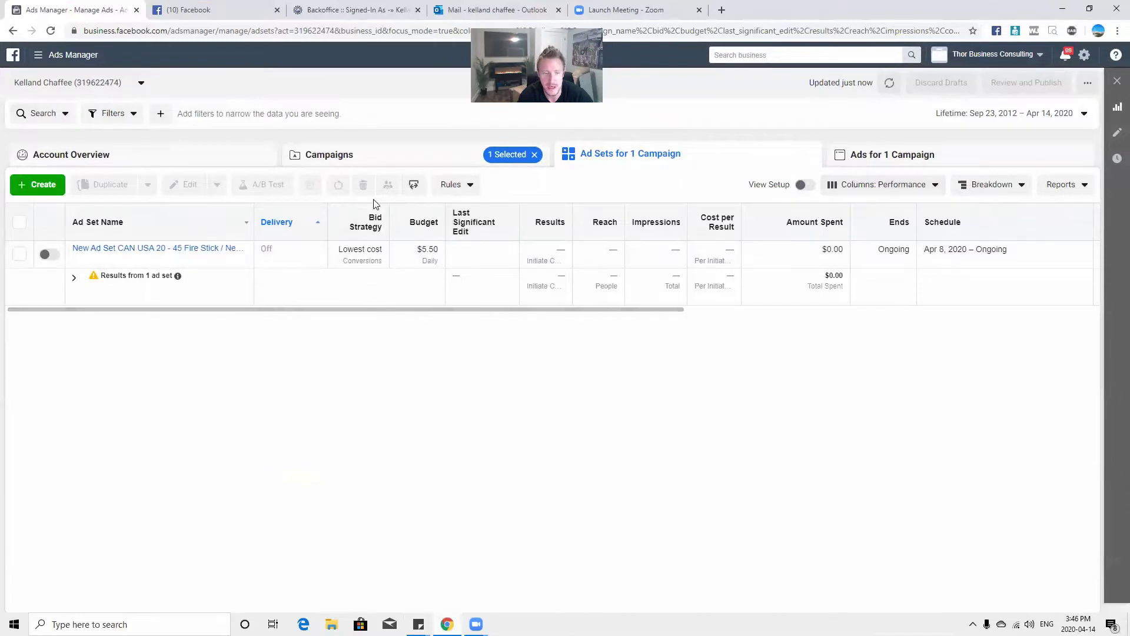
pyautogui.moveTo(676, 310); pyautogui.dragTo(777, 300)
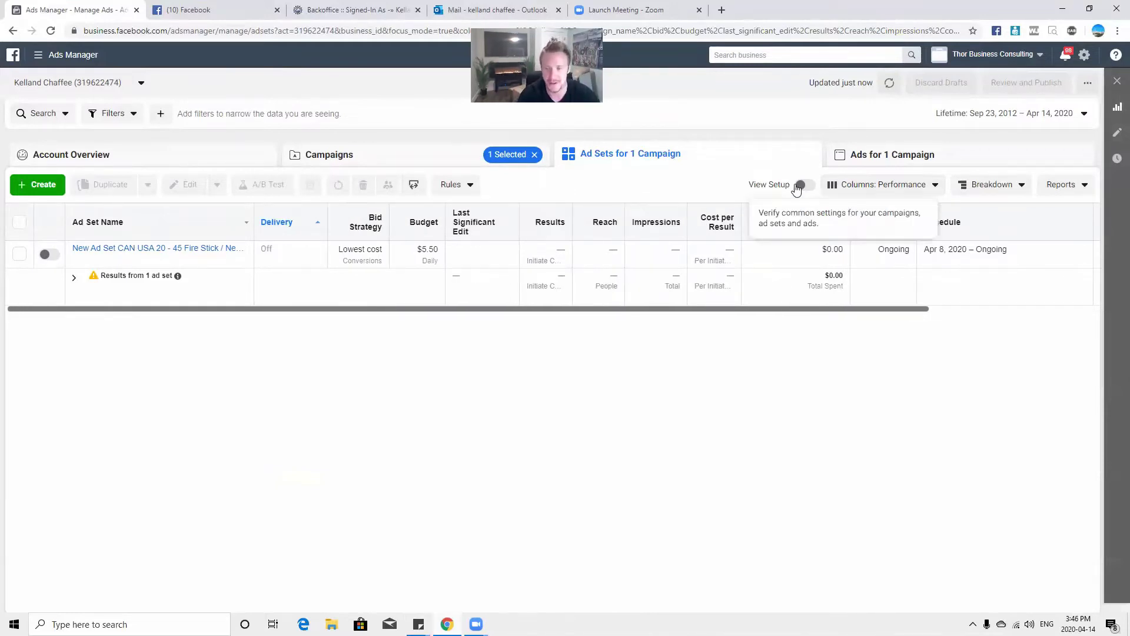
# Try Amazon Columns, then settle on the Performance and Clicks preset
pyautogui.click(930, 185)
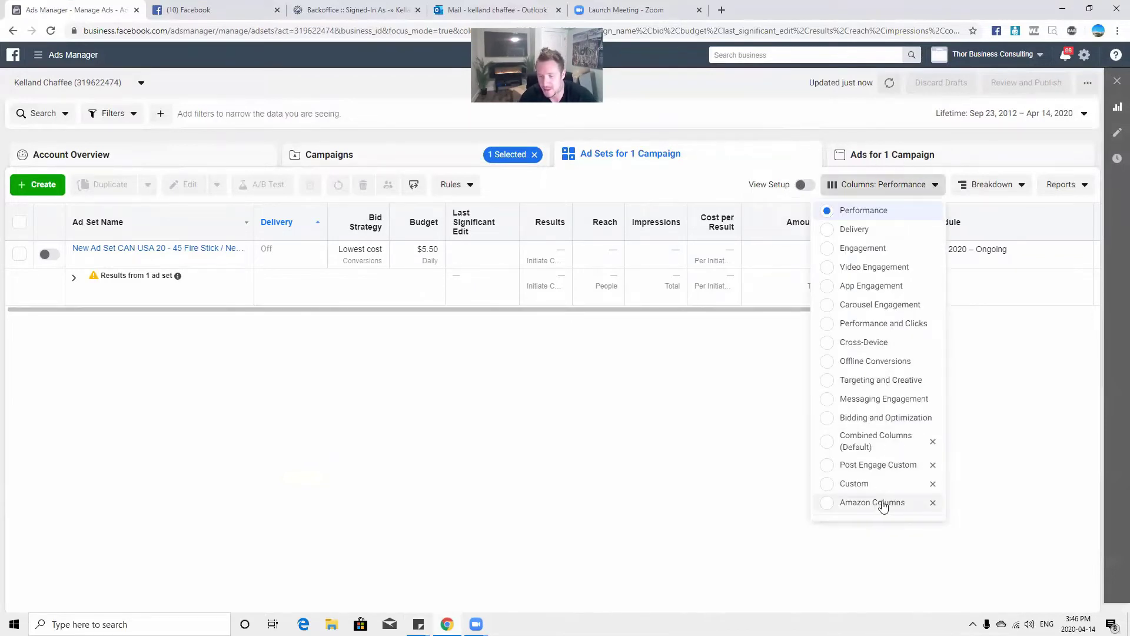
pyautogui.click(888, 505)
pyautogui.click(929, 186)
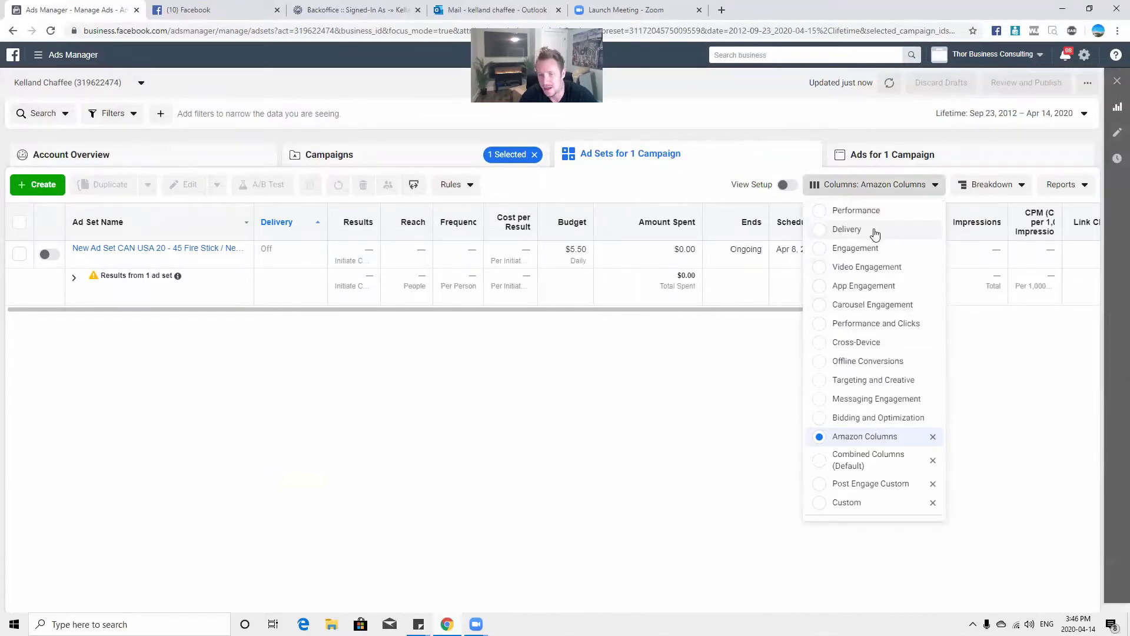
pyautogui.click(880, 323)
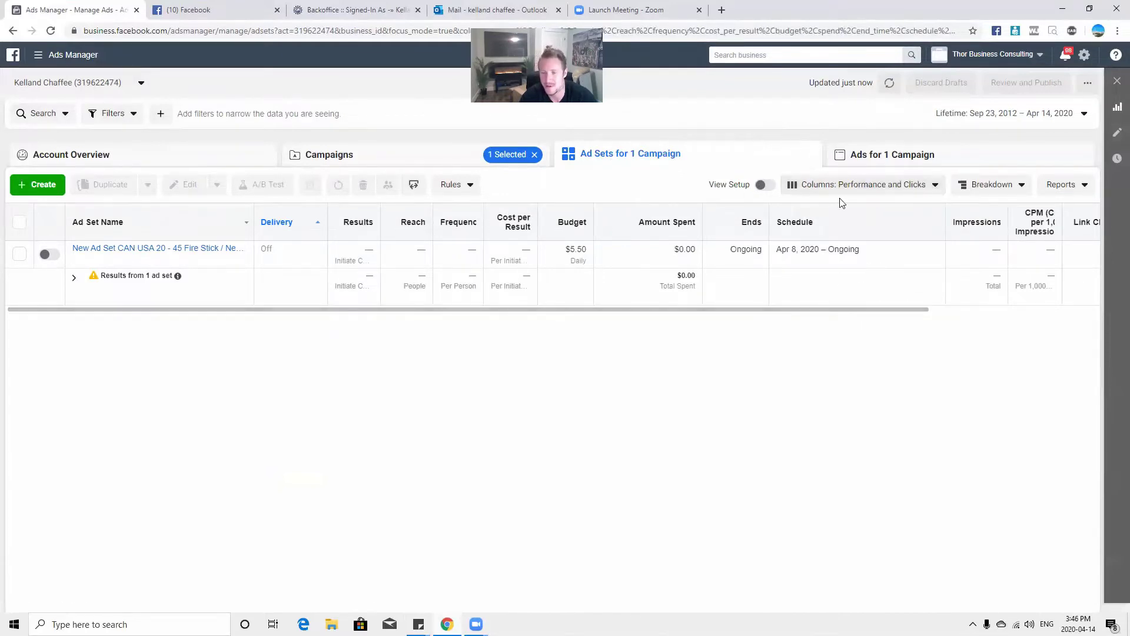
pyautogui.click(936, 187)
pyautogui.scroll(-1, 859, 498)
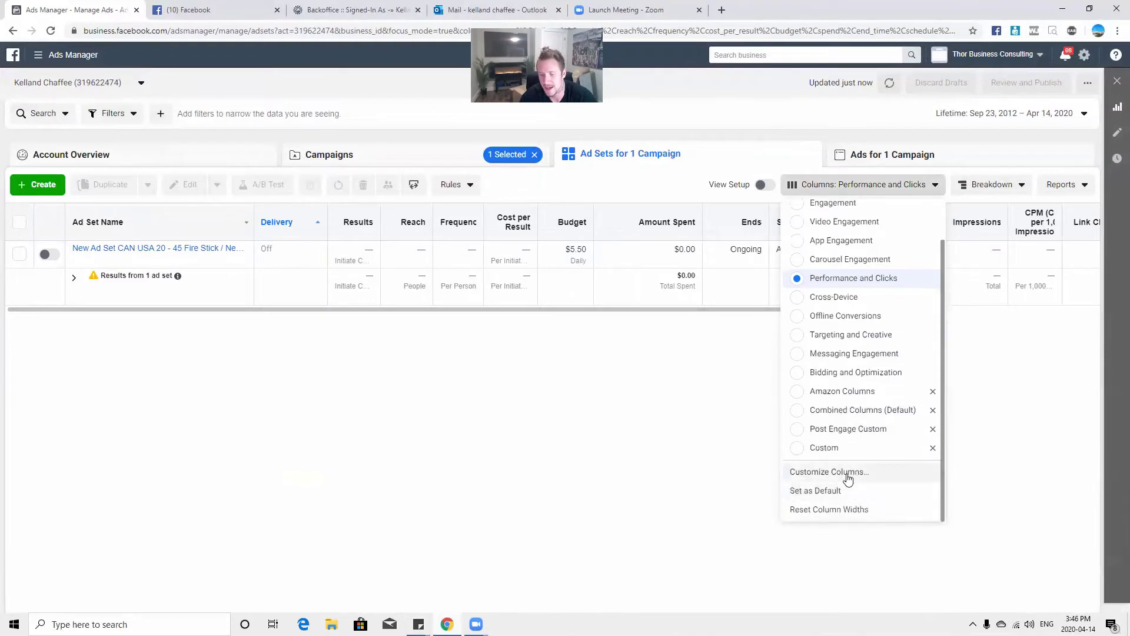
pyautogui.click(847, 473)
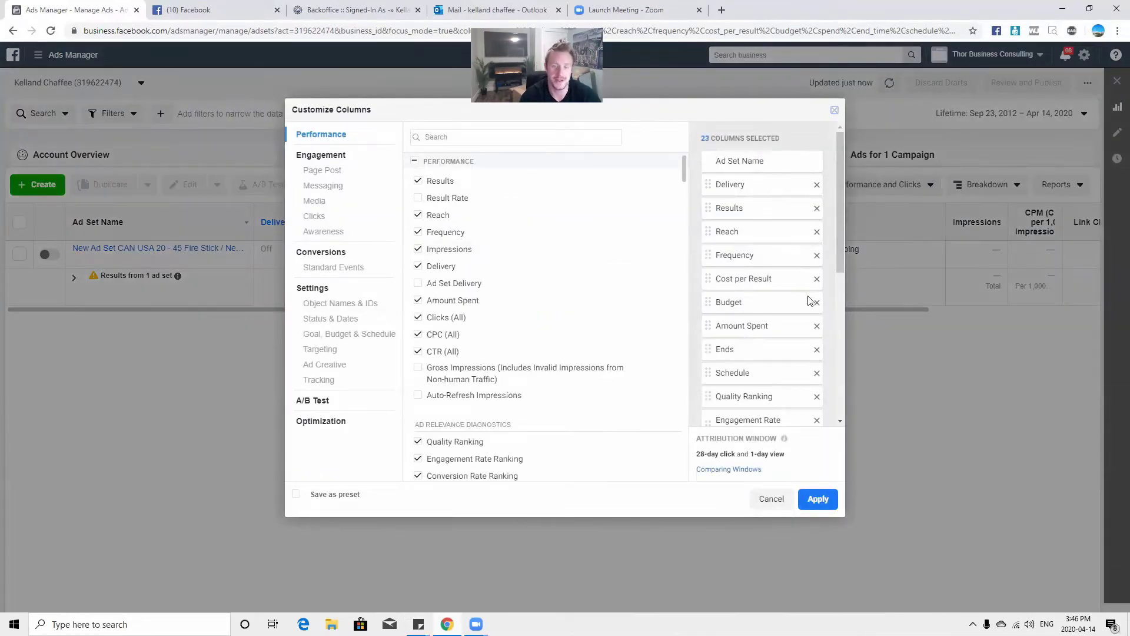
pyautogui.scroll(-8, 490, 368)
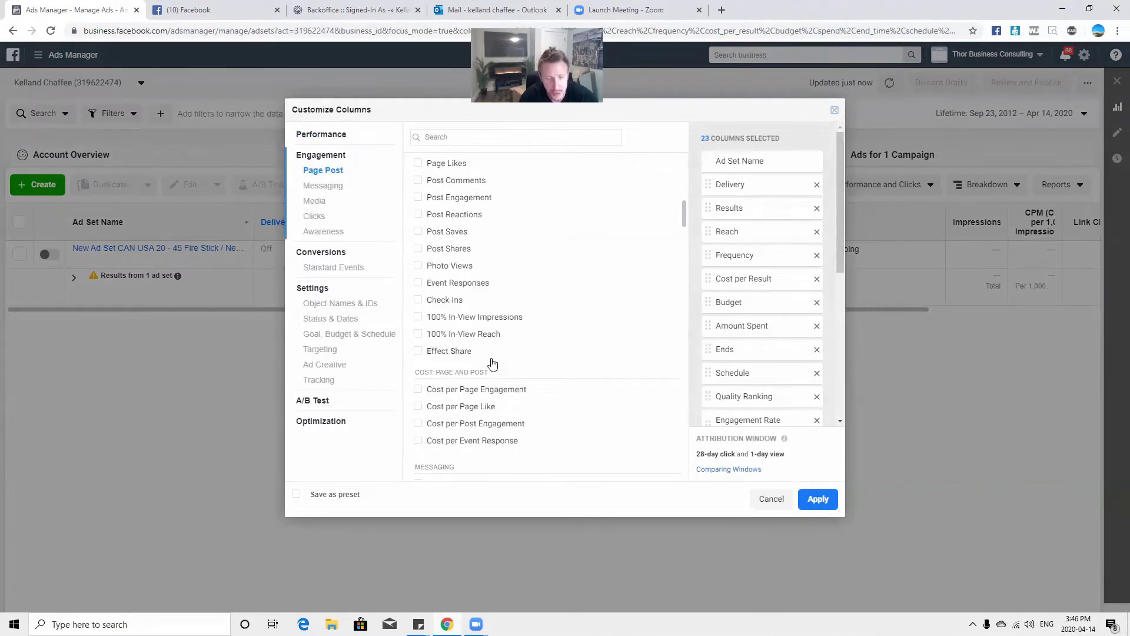
pyautogui.moveTo(488, 346)
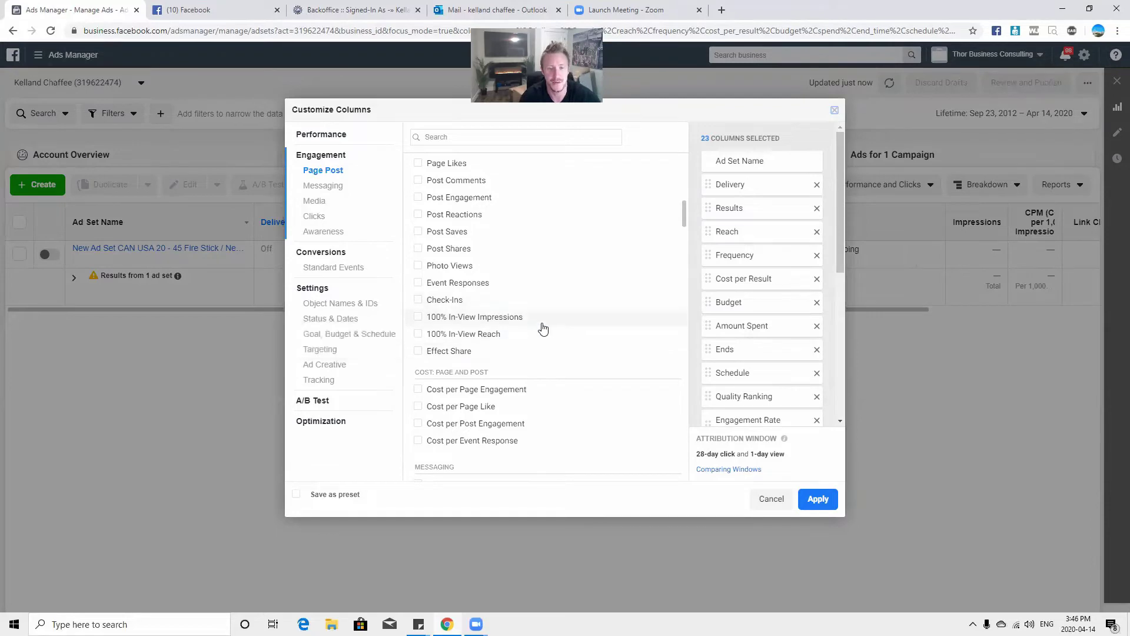
pyautogui.scroll(-4, 542, 335)
pyautogui.scroll(-6, 550, 336)
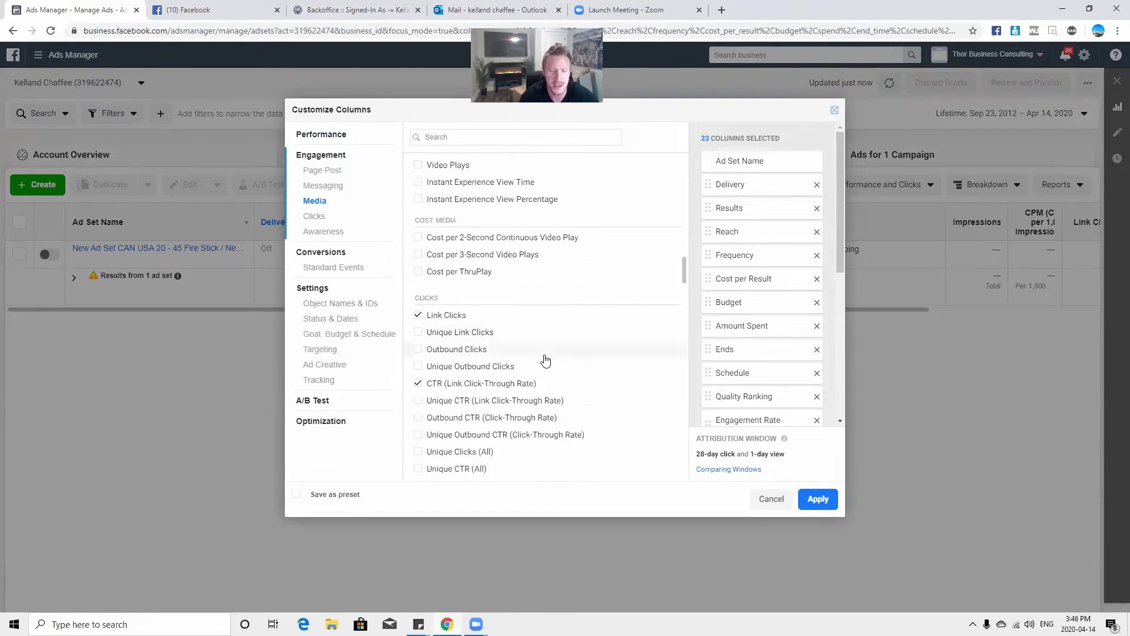
pyautogui.click(834, 110)
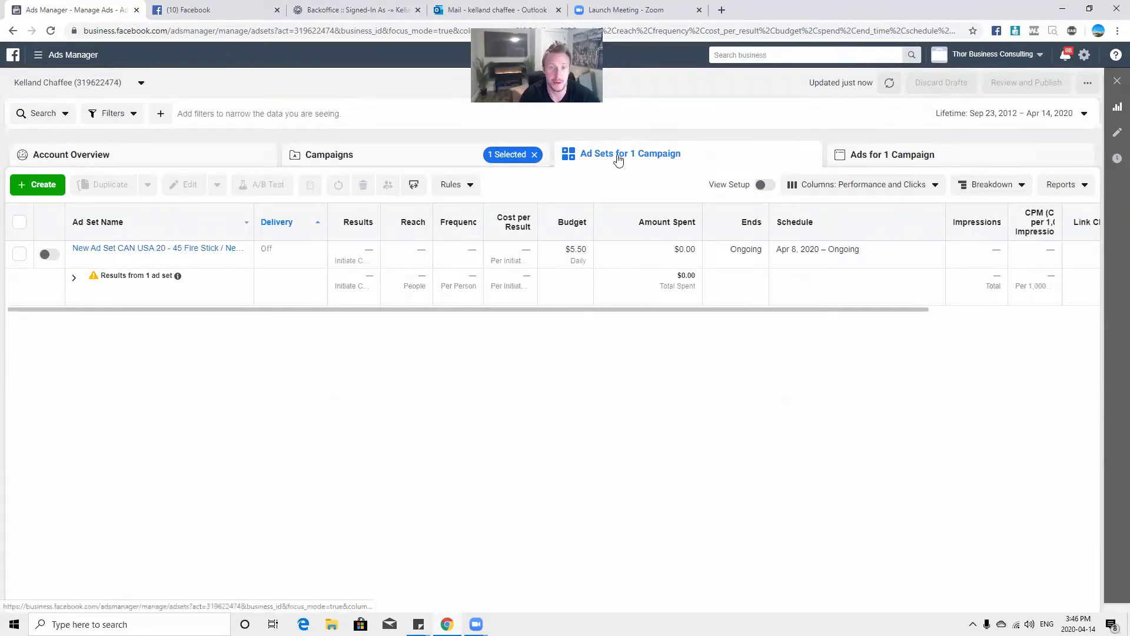
# Apply the Amazon Columns preset to the Fire Stick ad set table
pyautogui.click(933, 185)
pyautogui.scroll(-1, 847, 488)
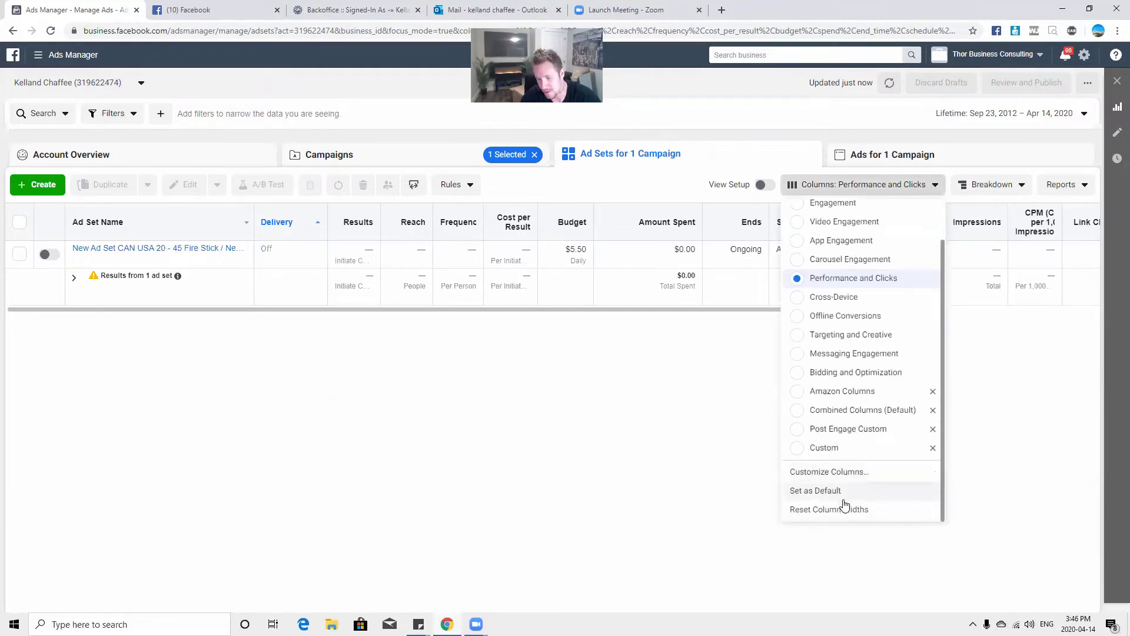
pyautogui.click(846, 391)
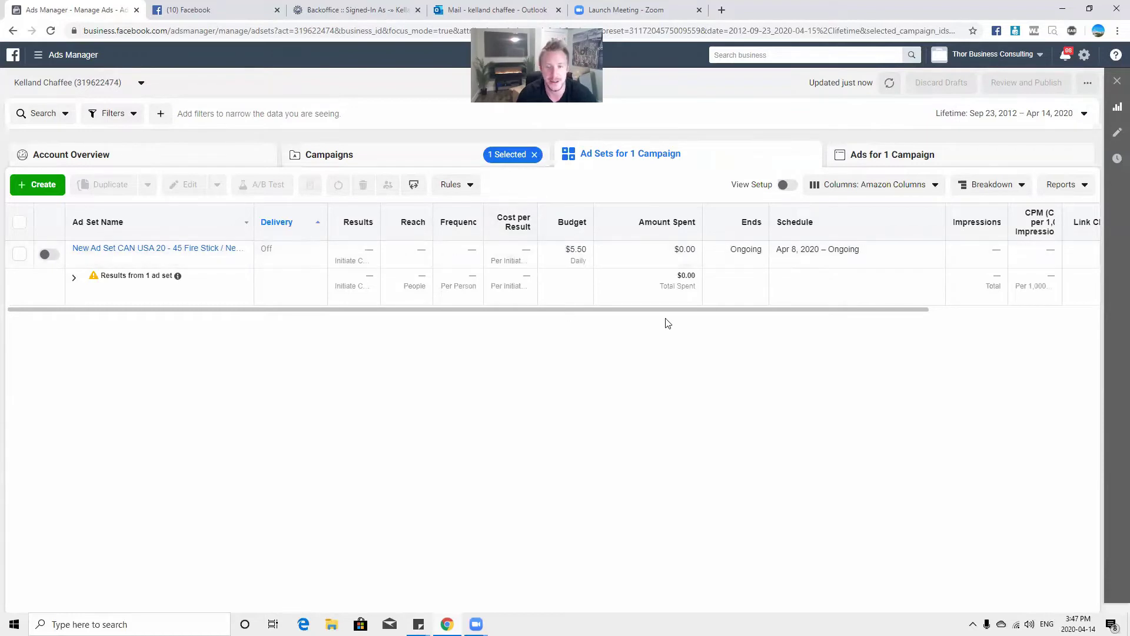
# Scroll the table right past Link Clicks and Adds to Cart to Purchases and Cost per Purchase
pyautogui.moveTo(671, 309); pyautogui.dragTo(771, 309)
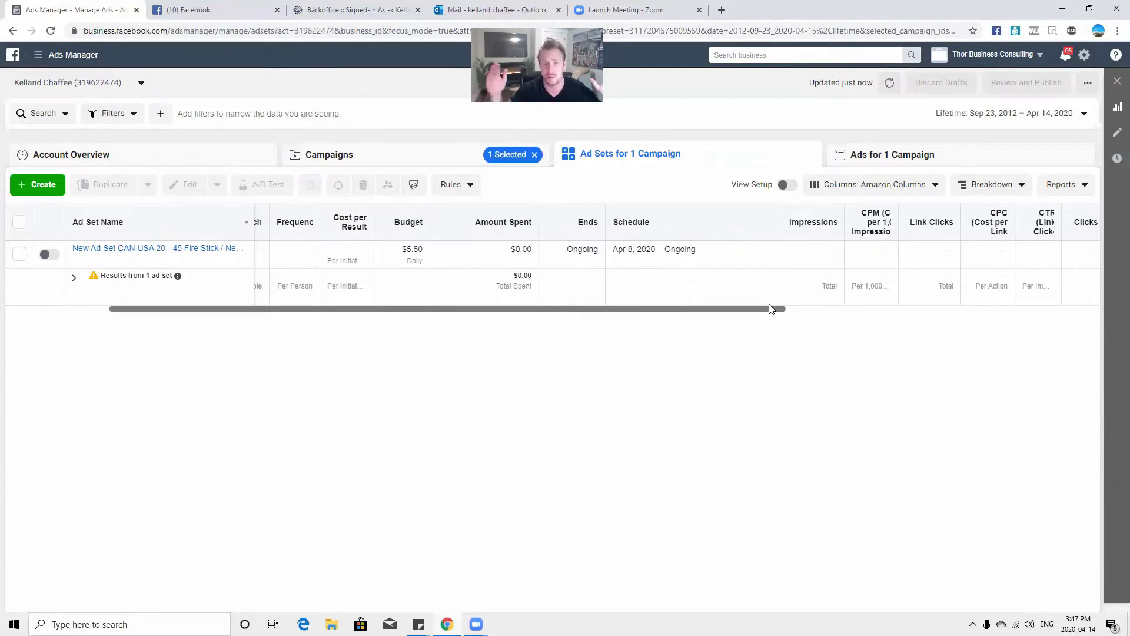
pyautogui.moveTo(719, 312); pyautogui.dragTo(904, 313)
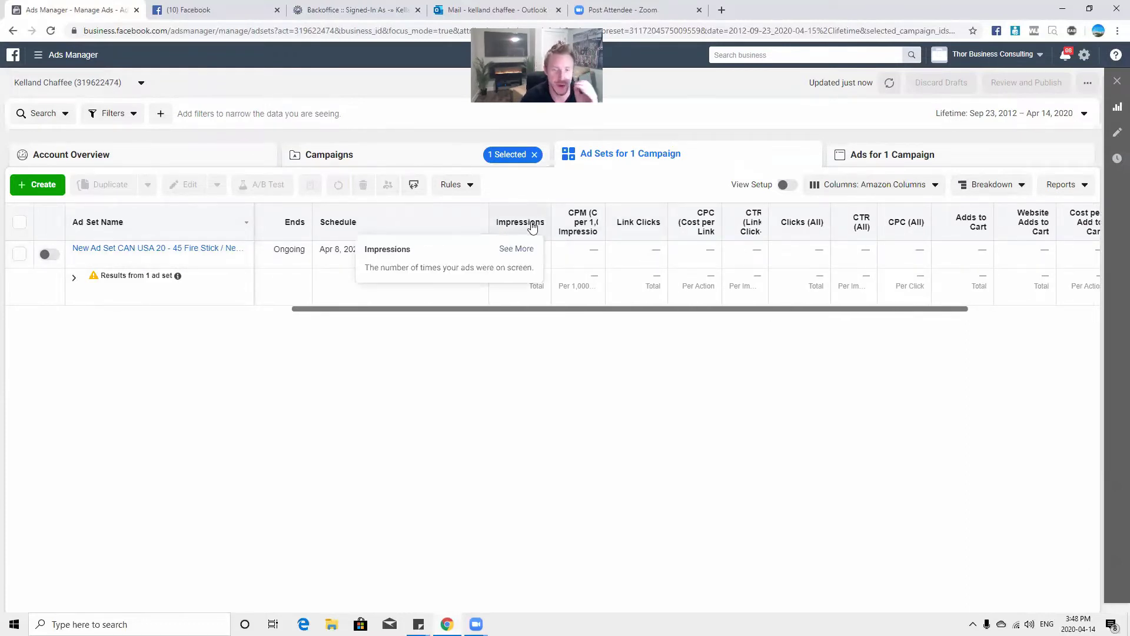
pyautogui.moveTo(610, 308); pyautogui.dragTo(680, 309)
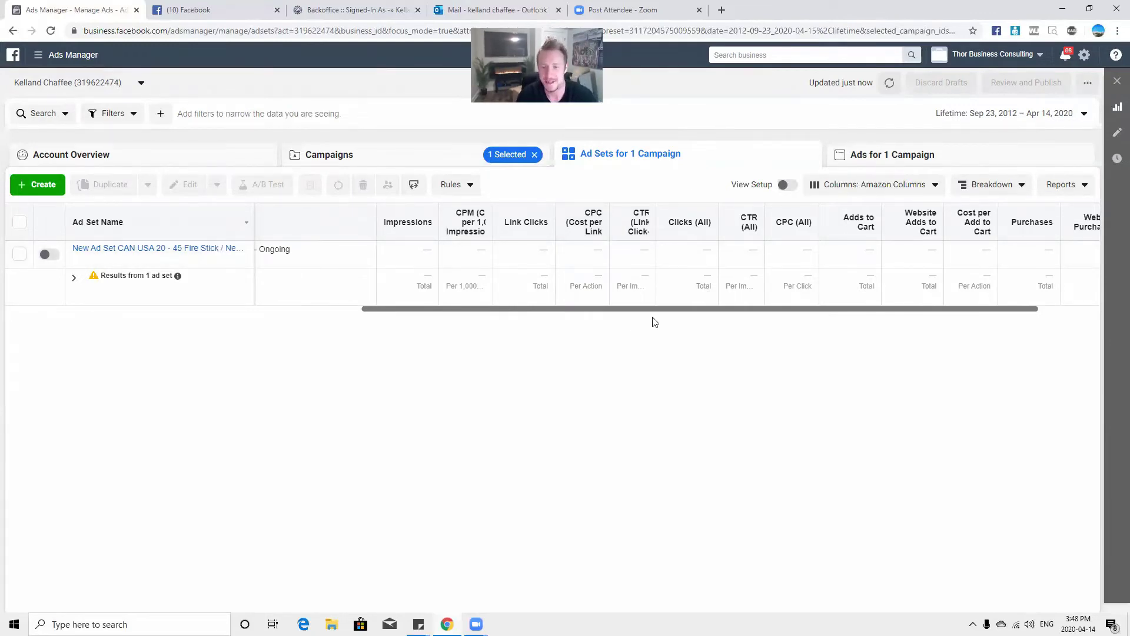
pyautogui.moveTo(711, 309); pyautogui.dragTo(779, 316)
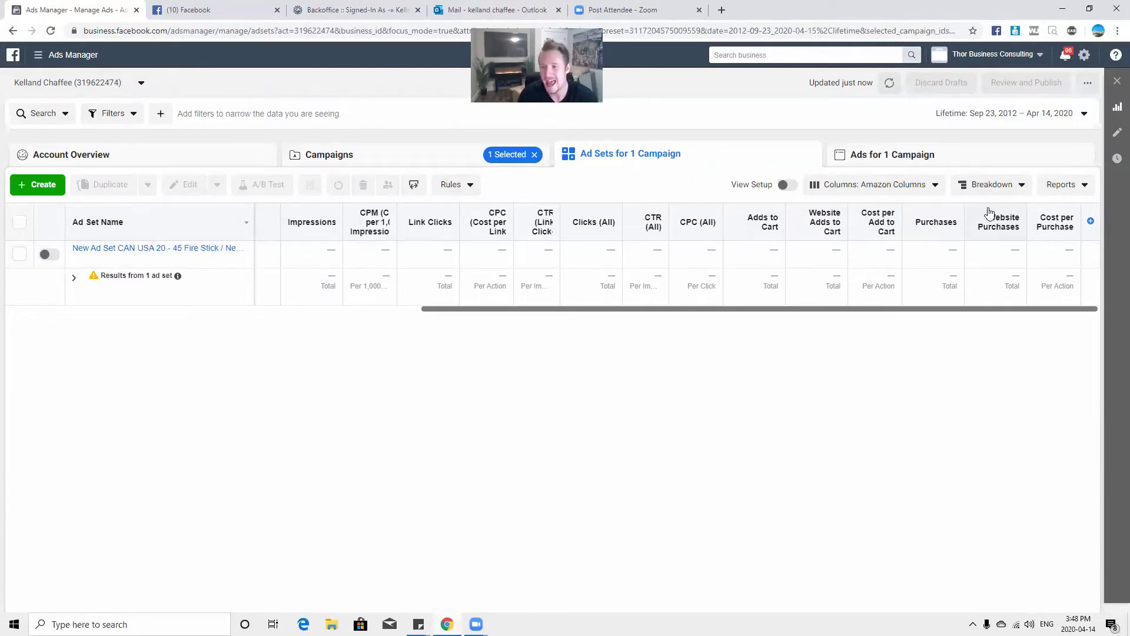
pyautogui.moveTo(1010, 231)
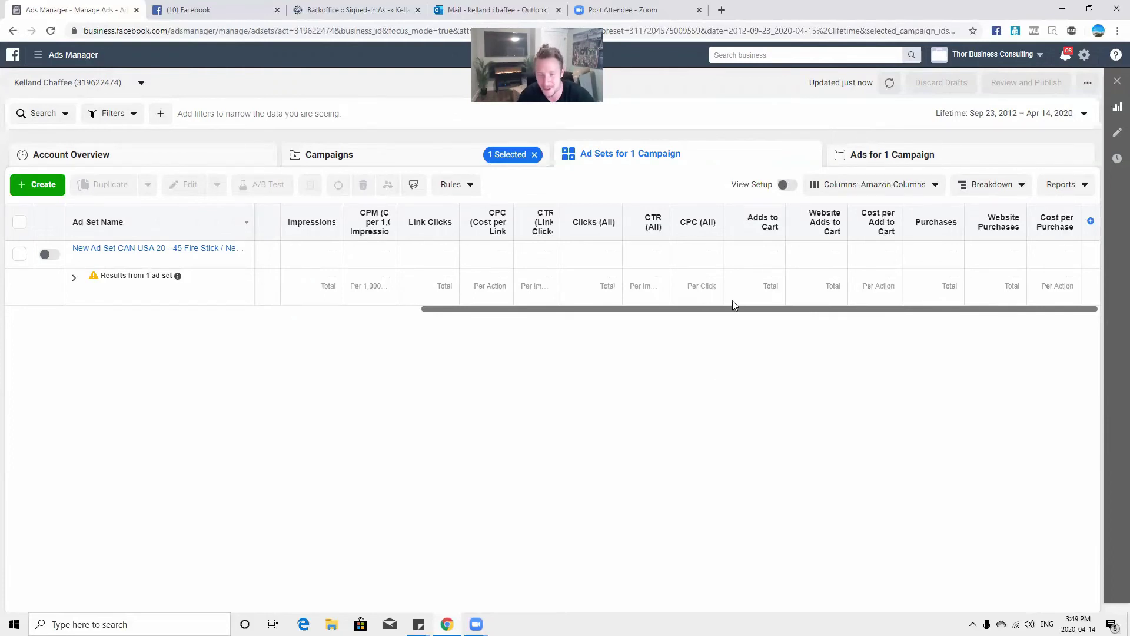
# Nudge the table sideways to recheck the empty Amazon Columns metrics
pyautogui.moveTo(797, 312)
pyautogui.mouseDown()
pyautogui.moveTo(775, 312)
pyautogui.moveTo(807, 312)
pyautogui.mouseUp()
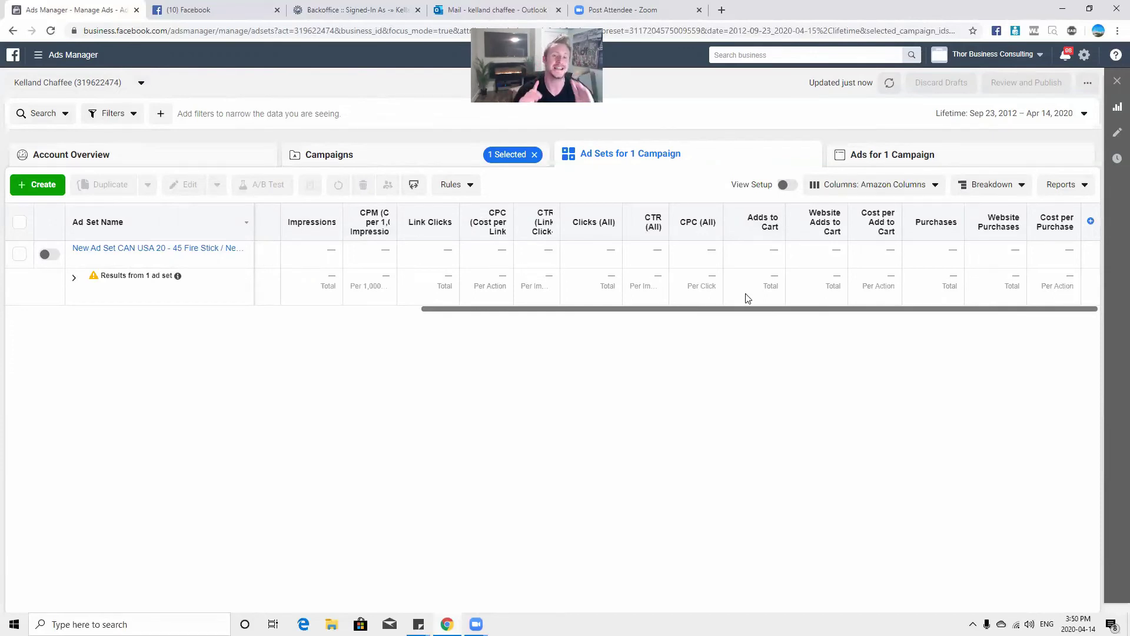
# Reselect the ad account and filter the Ad Sets view to the Amazon Fire Stick campaign
pyautogui.click(141, 83)
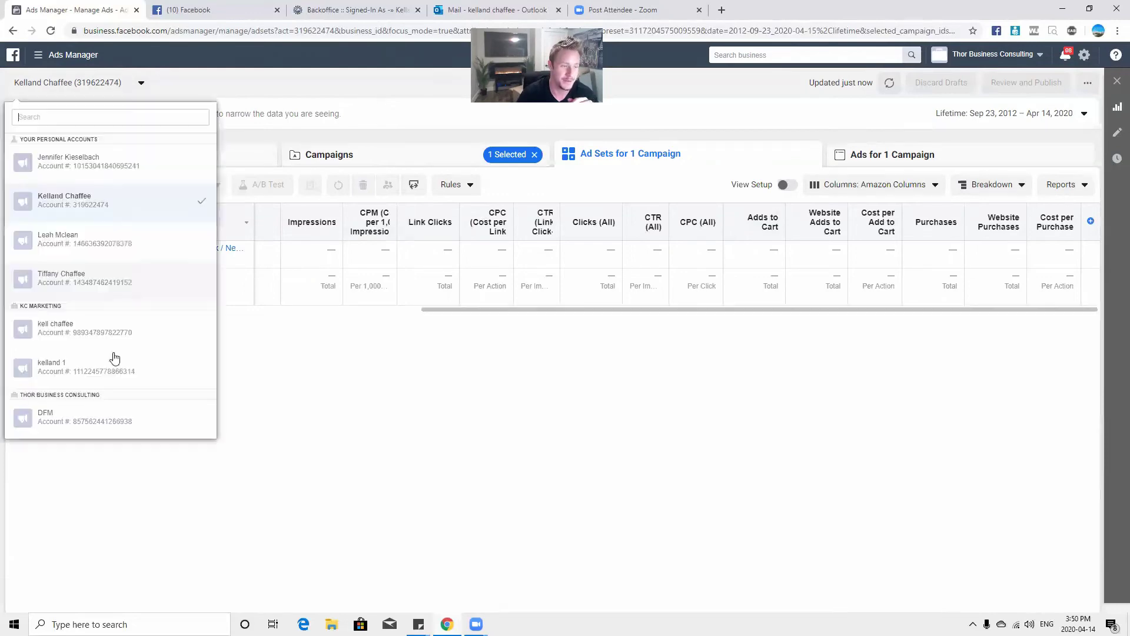
pyautogui.click(77, 209)
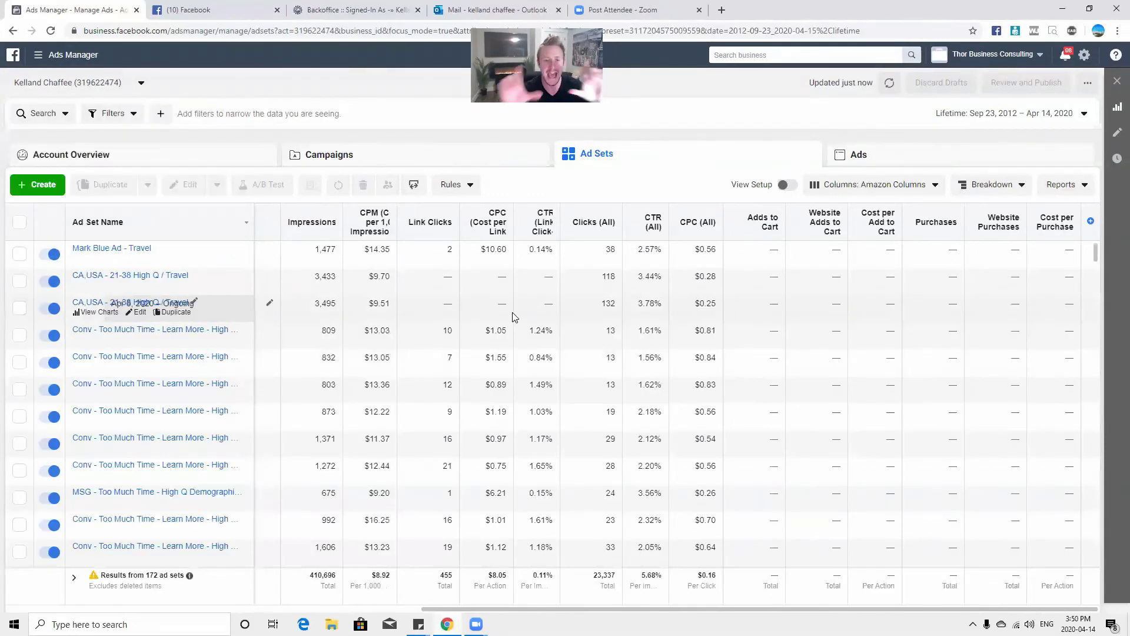
pyautogui.click(396, 157)
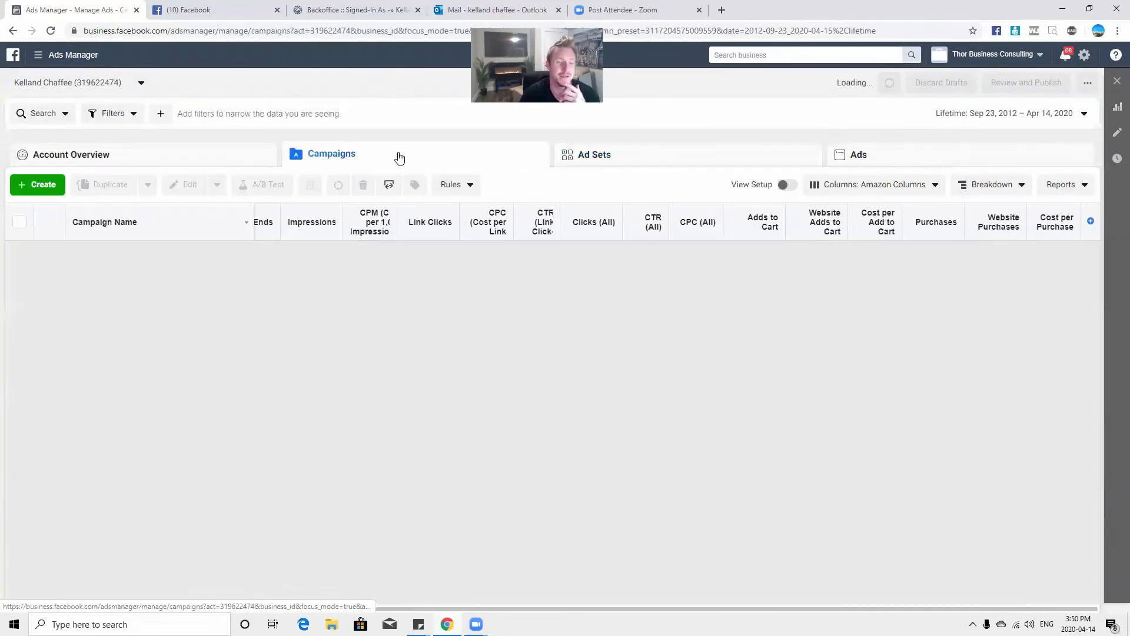
pyautogui.click(19, 308)
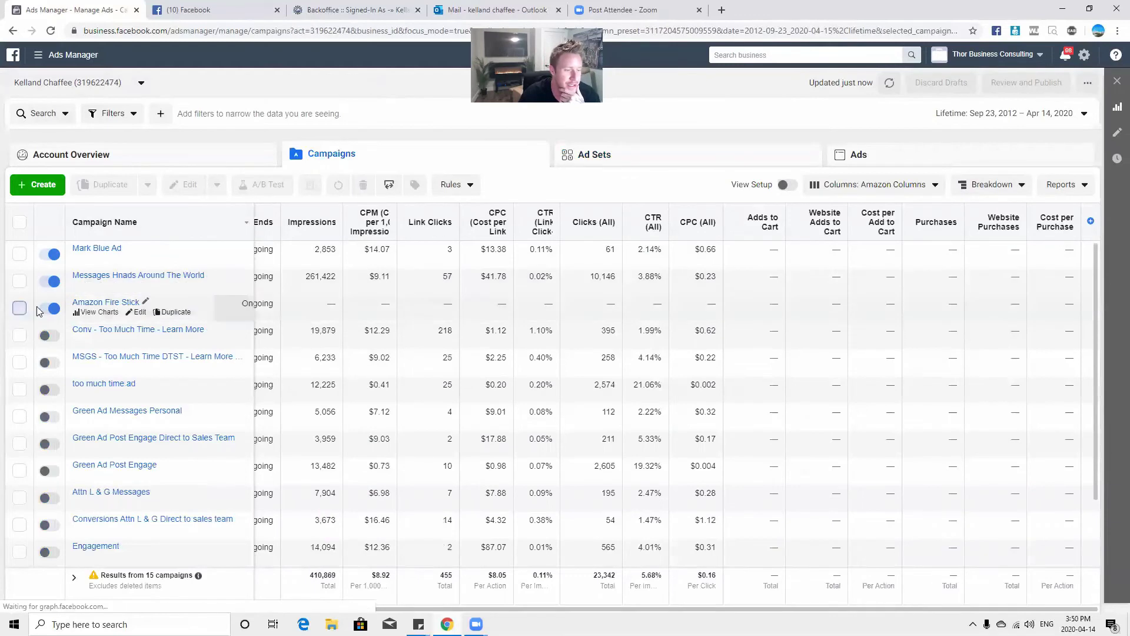
pyautogui.click(607, 155)
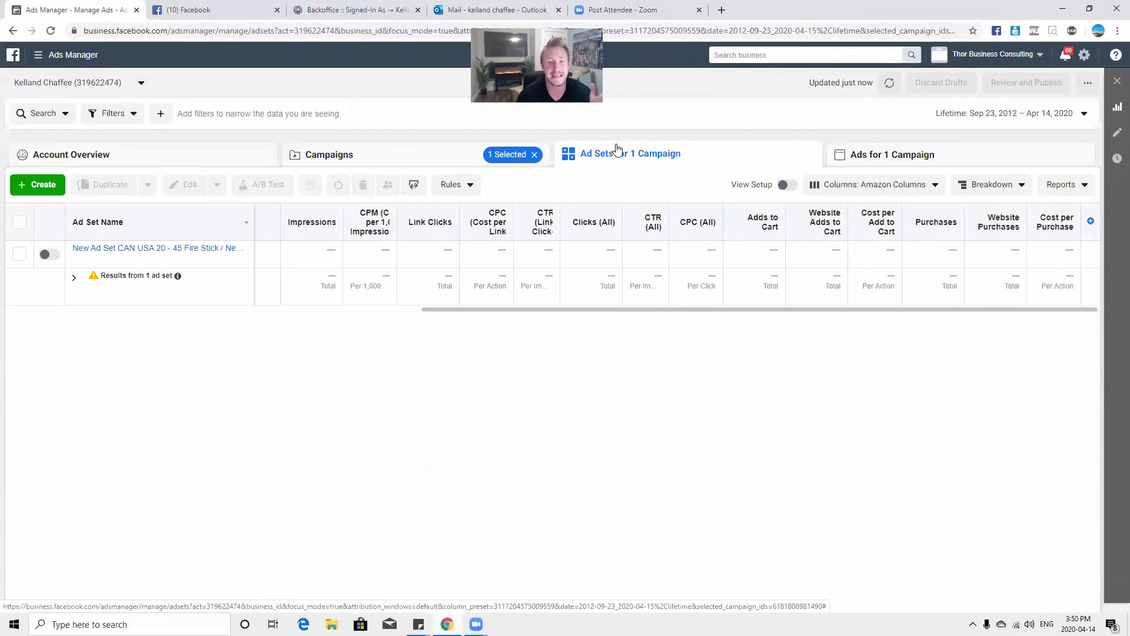
pyautogui.click(928, 185)
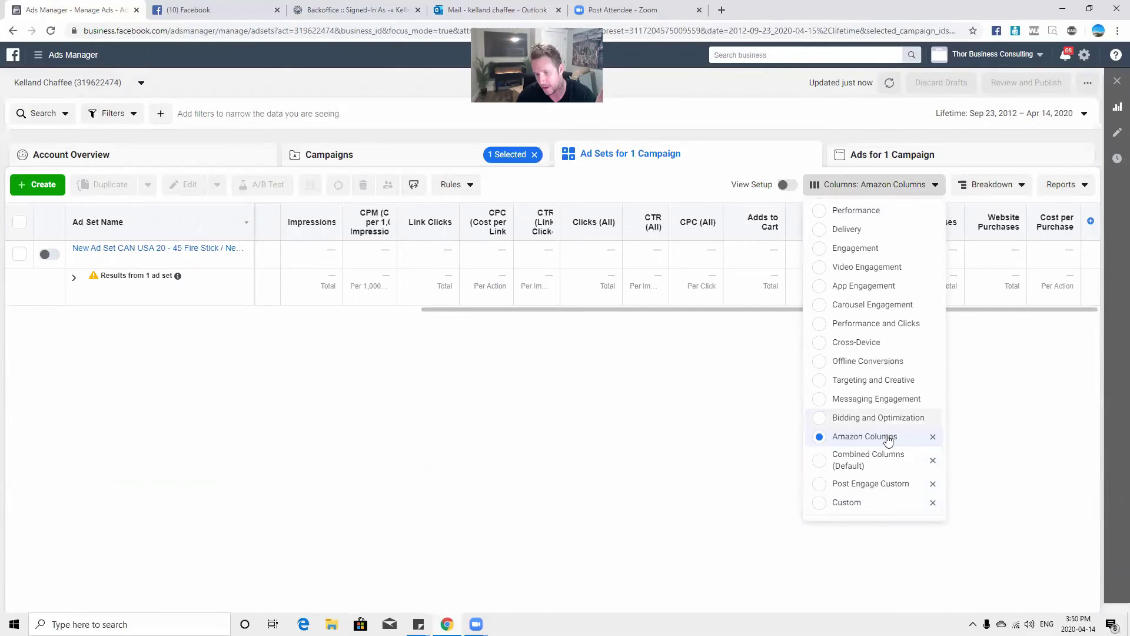
# Open Customize Columns and show the Standard Events conversion metrics such as Adds to Cart
pyautogui.scroll(-1, 886, 437)
pyautogui.click(853, 472)
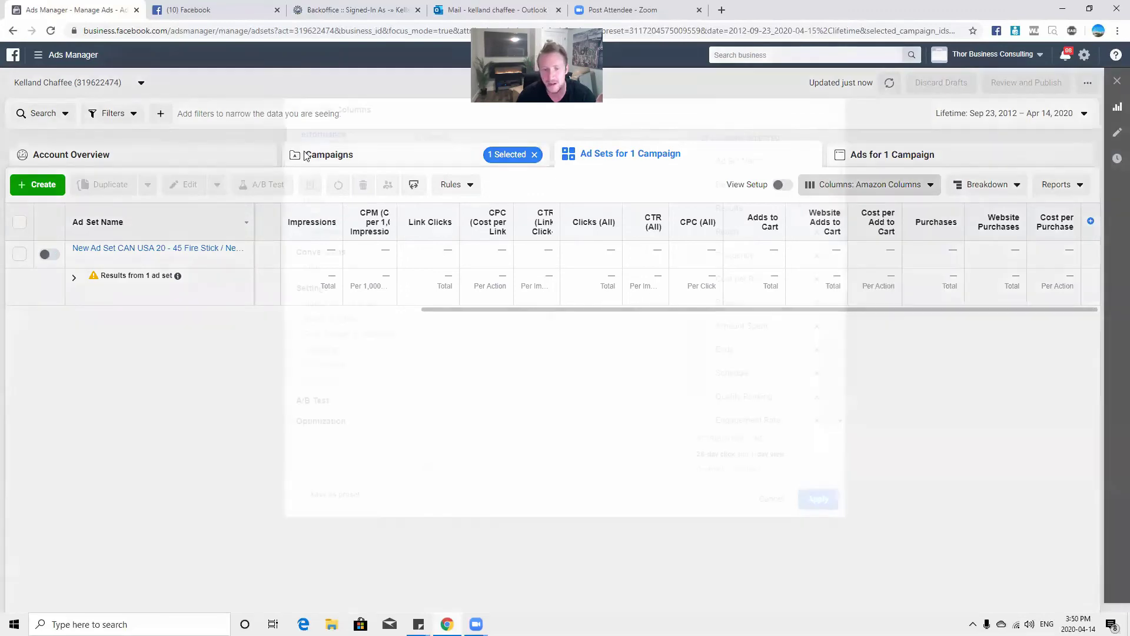
pyautogui.scroll(-2, 539, 350)
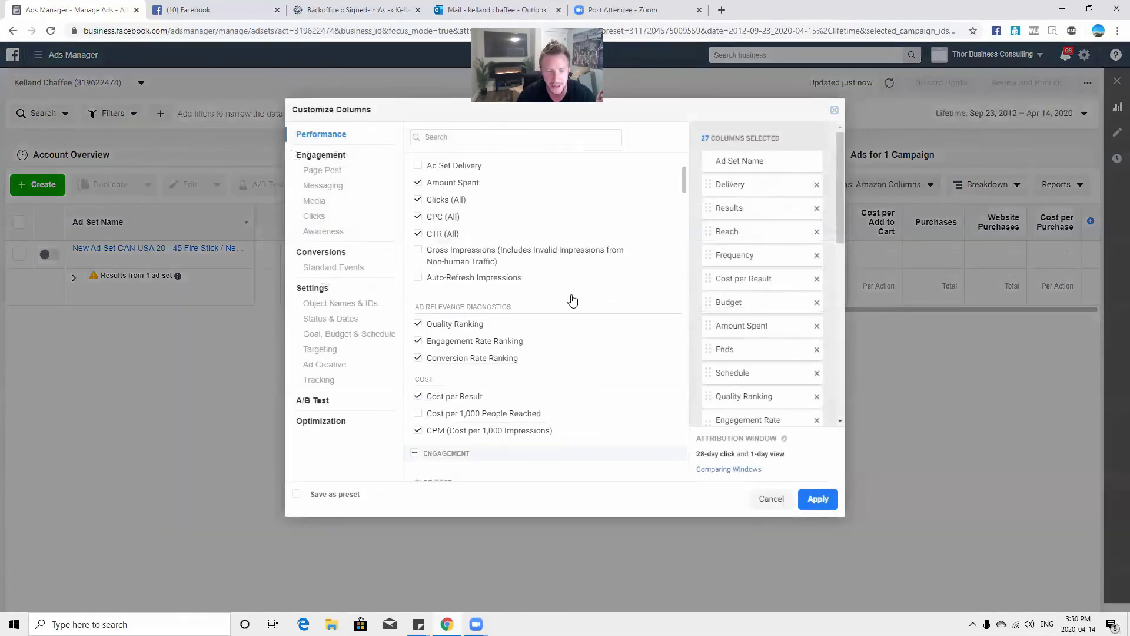
pyautogui.click(343, 269)
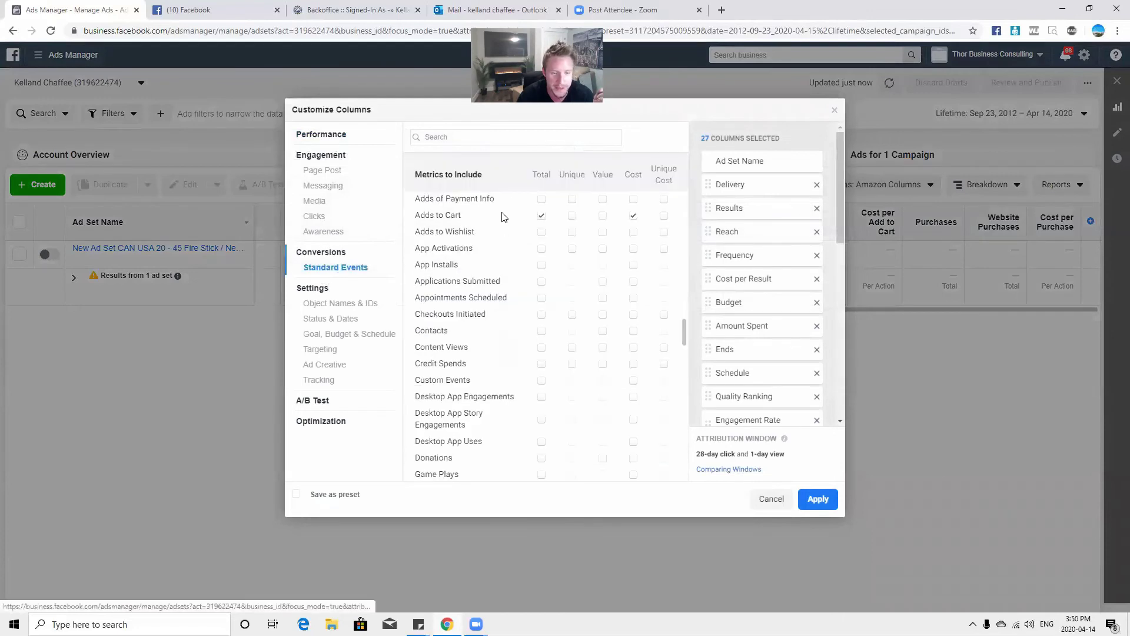